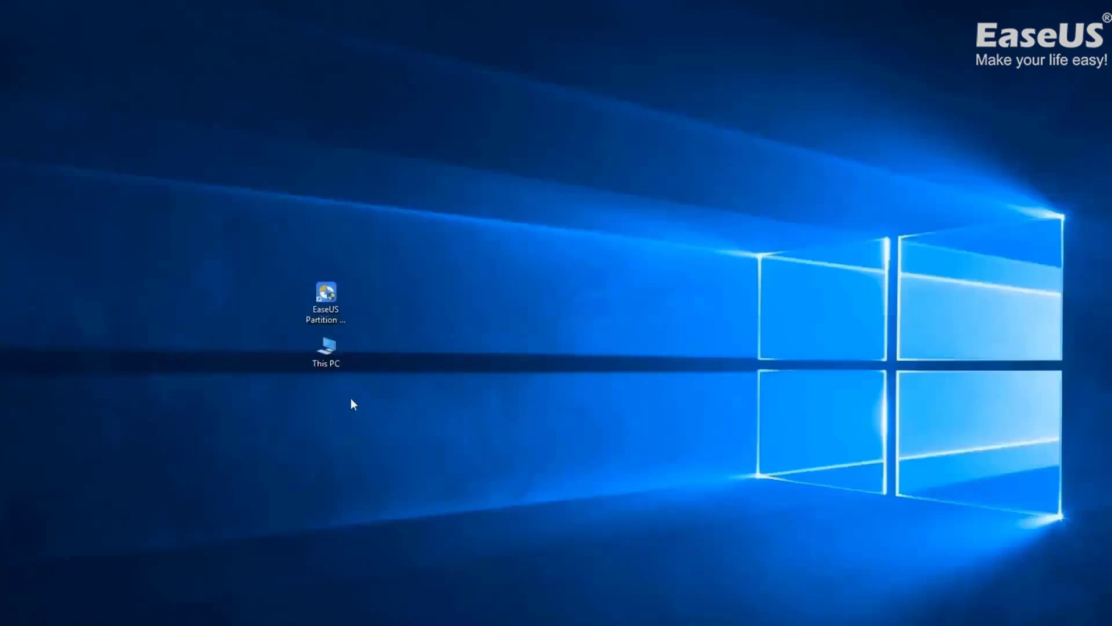
{"action": "right_click", "coordinate": [328, 355]}
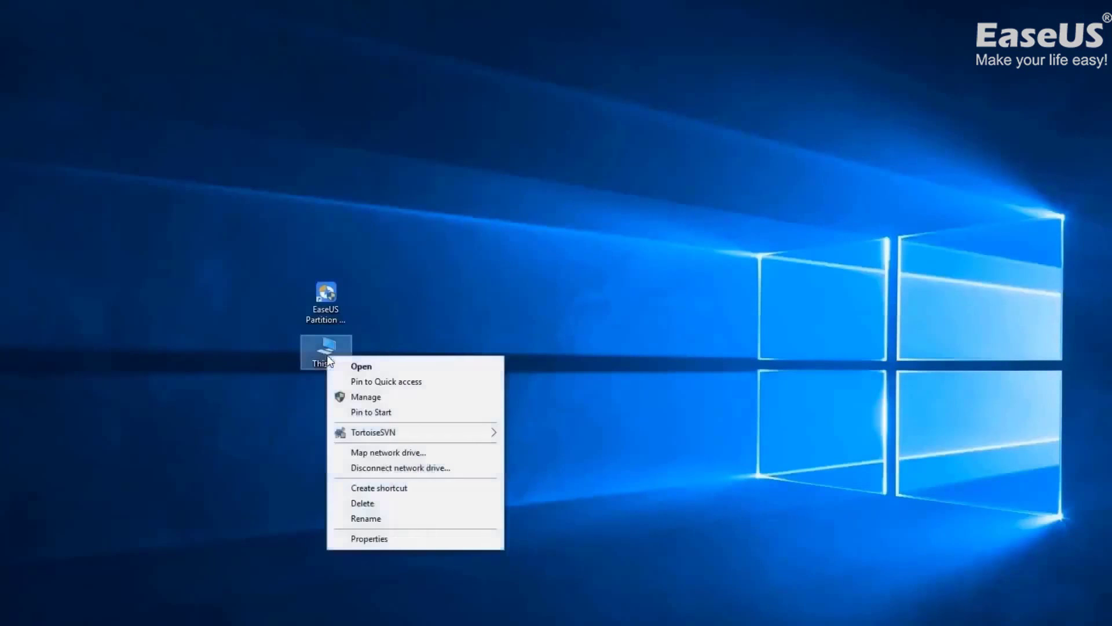
{"action": "left_click", "coordinate": [366, 397]}
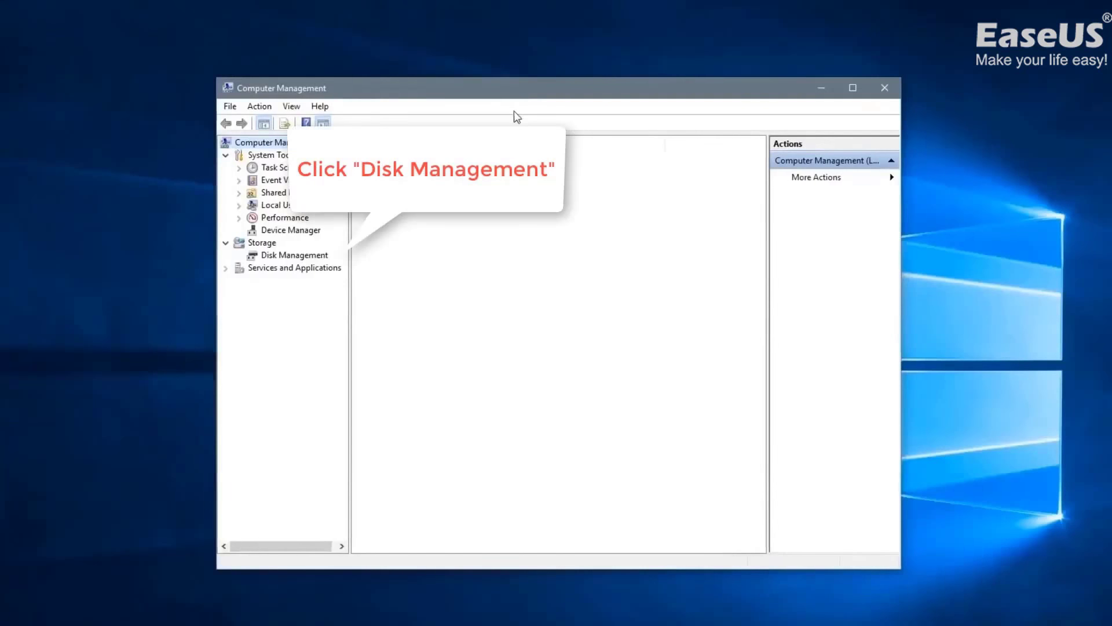
{"action": "left_click", "coordinate": [311, 259]}
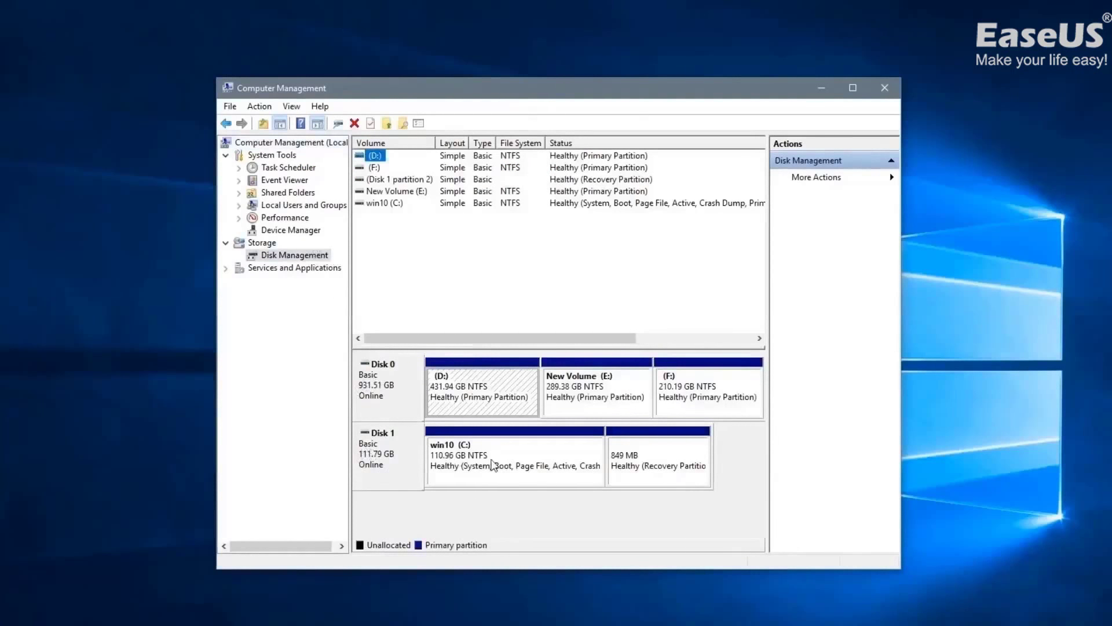
{"action": "left_click", "coordinate": [492, 463]}
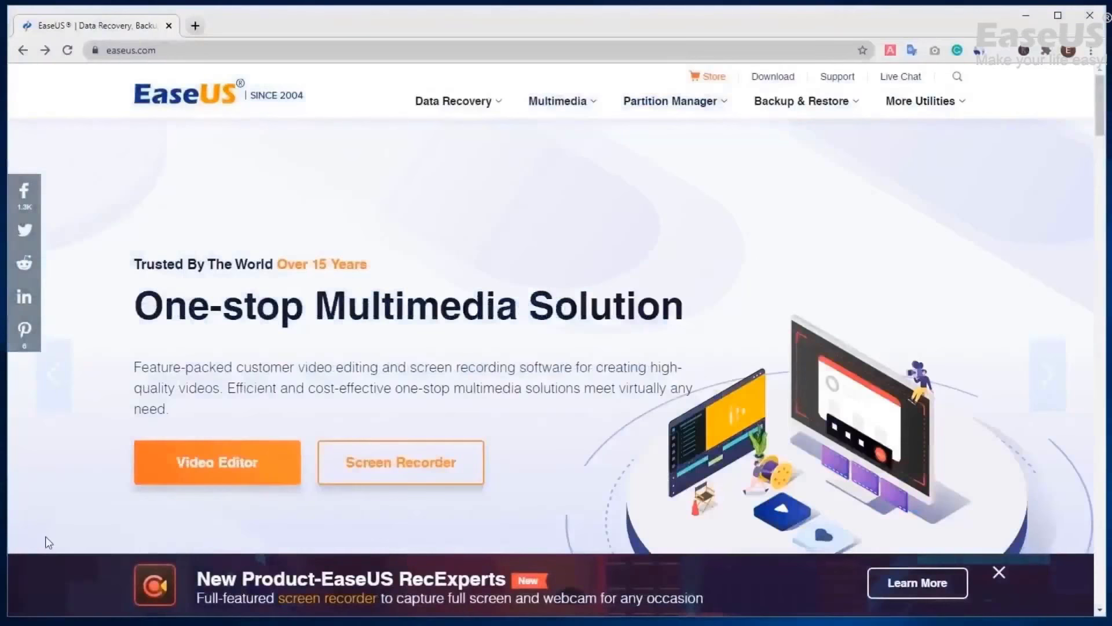
Step: Download epm_trial_installer.exe from easeus.com's Partition Master Professional free trial page and show the downloads list
{"action": "left_click", "coordinate": [178, 50]}
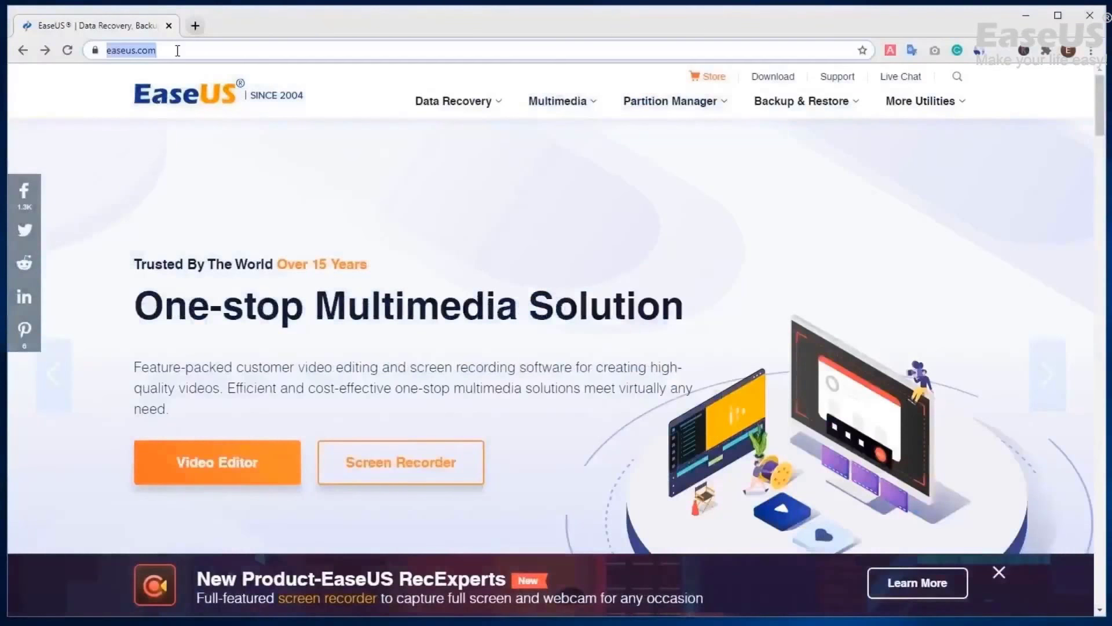
{"action": "left_click", "coordinate": [661, 112]}
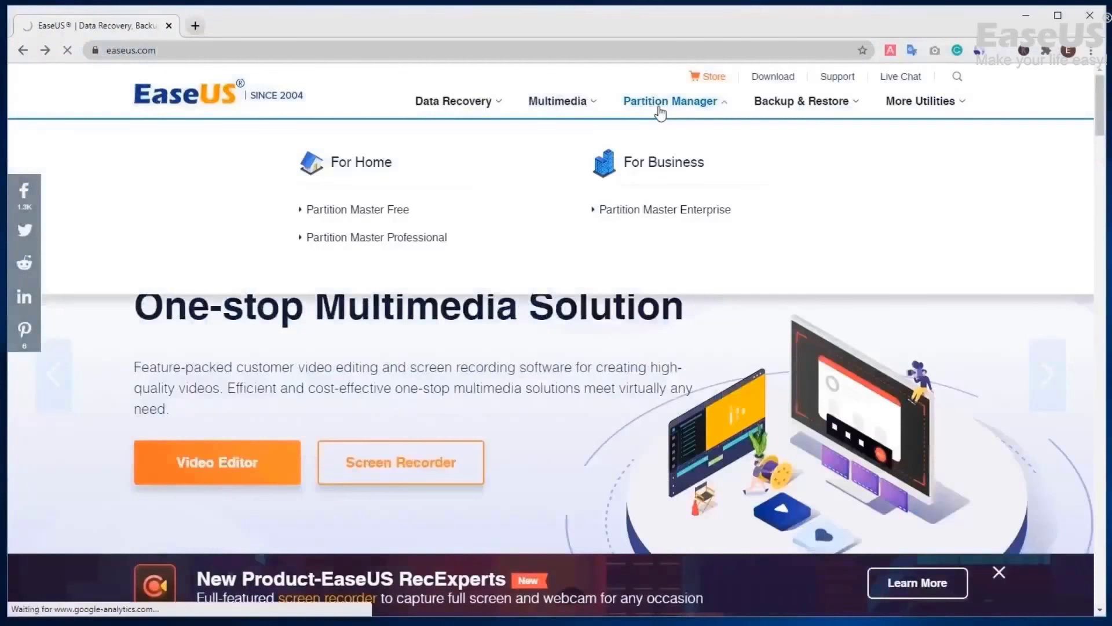
{"action": "left_click", "coordinate": [359, 259]}
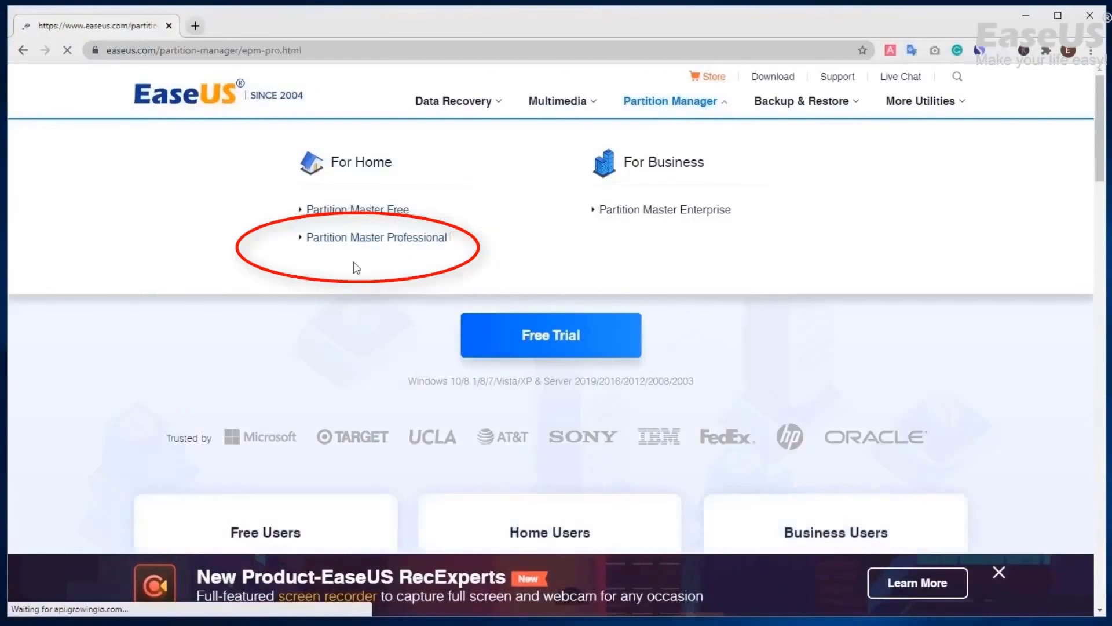
{"action": "scroll", "coordinate": [690, 322], "scroll_direction": "down", "scroll_amount": 2}
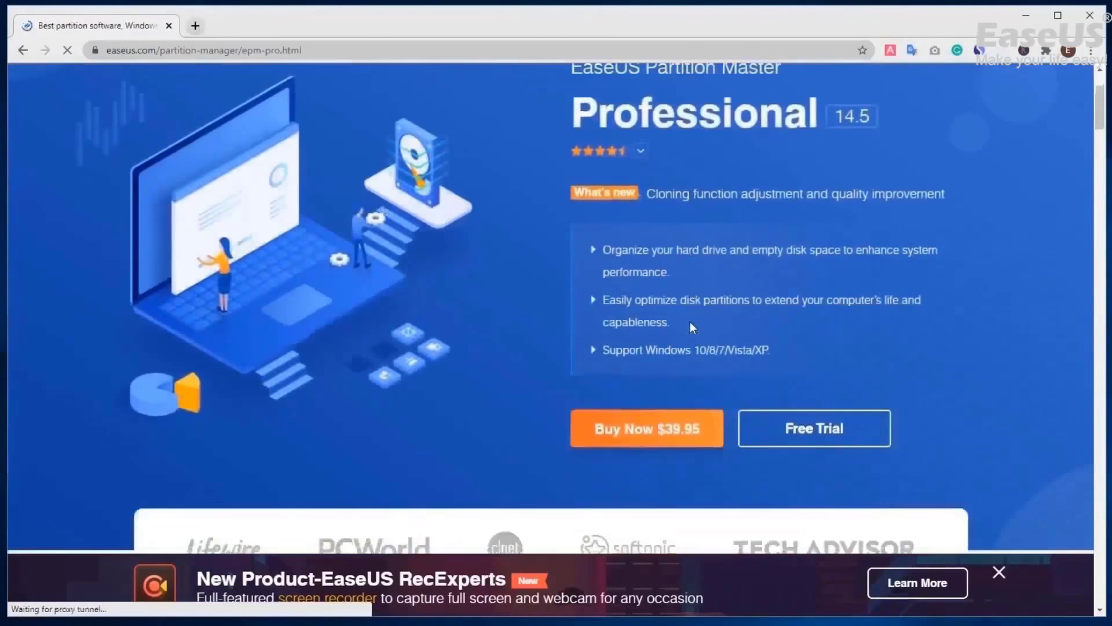
{"action": "left_click", "coordinate": [846, 429]}
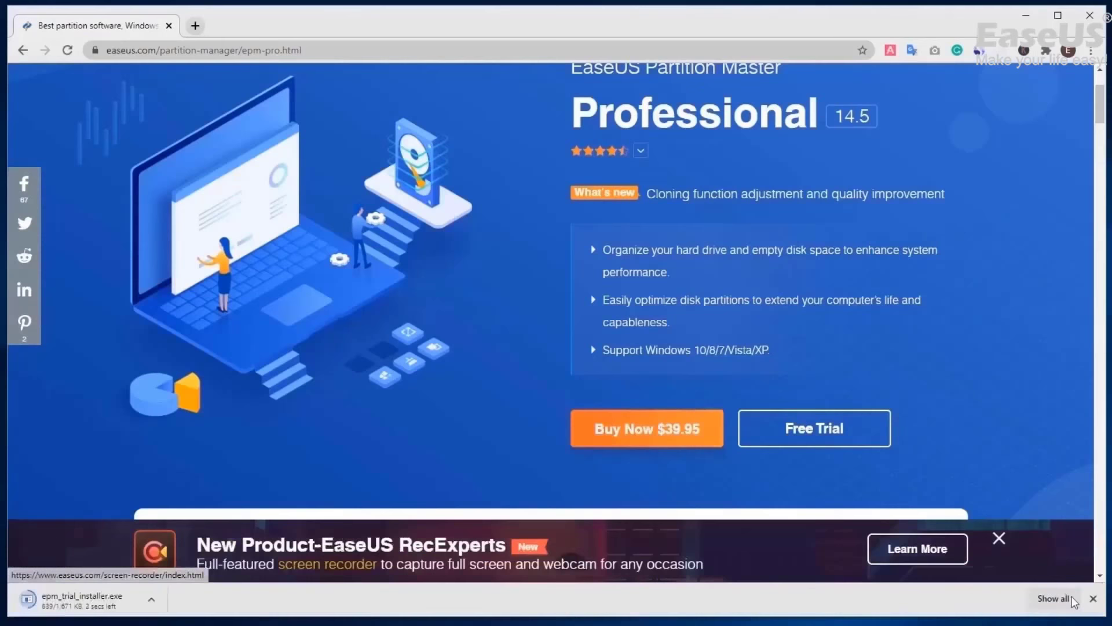
{"action": "left_click", "coordinate": [1058, 598]}
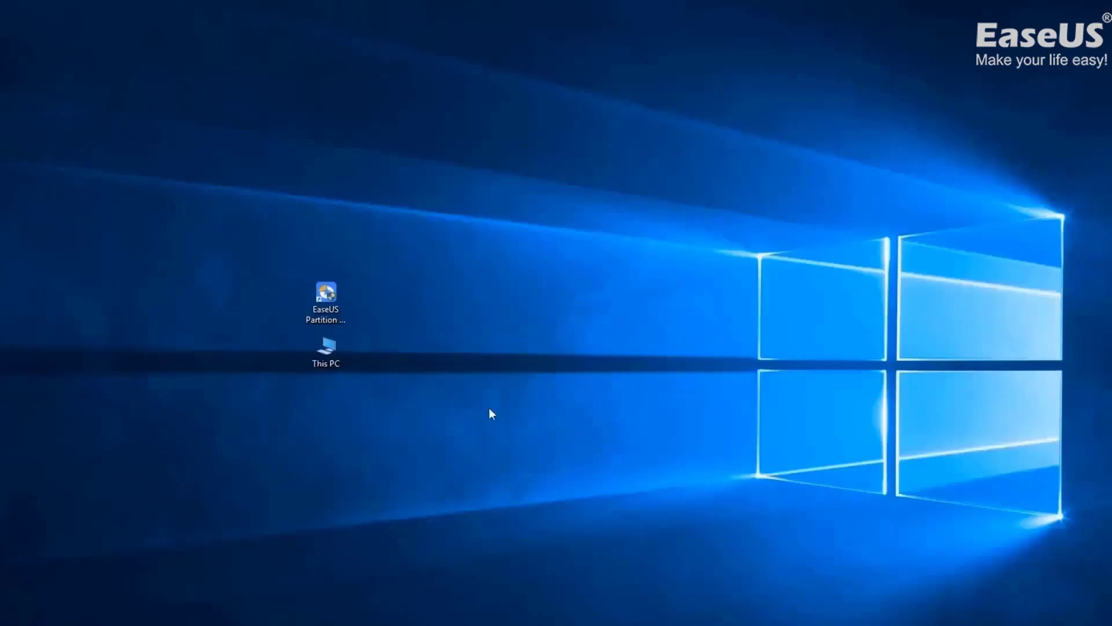
Step: Launch EaseUS Partition Master from its desktop shortcut
{"action": "double_click", "coordinate": [323, 299]}
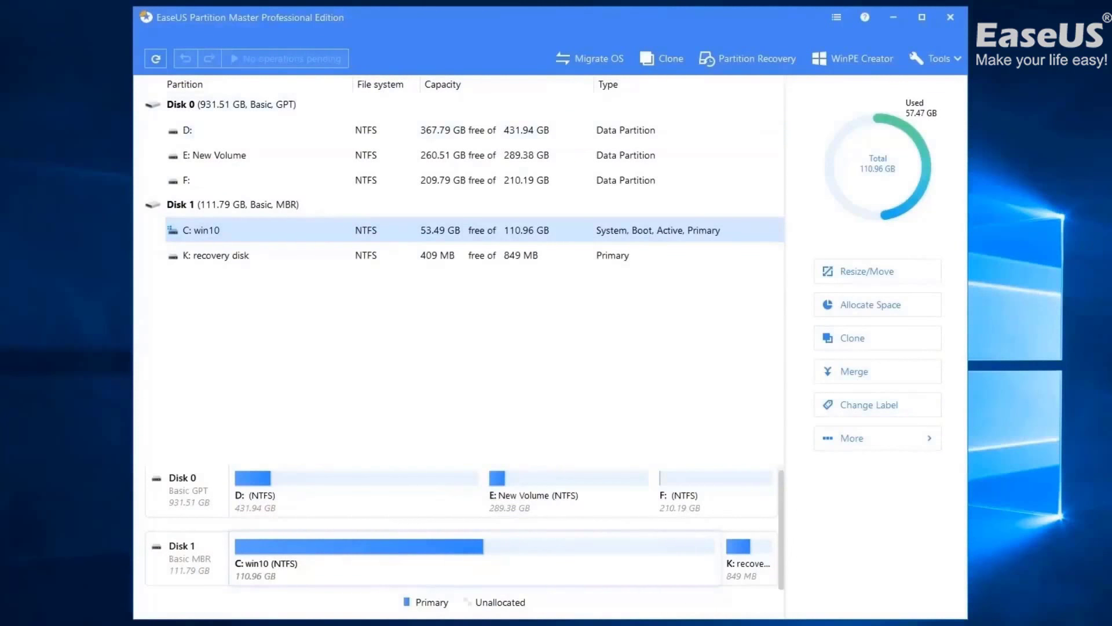
Step: Resize D: down to 351.86 GB so 80.08 GB is unallocated after it
{"action": "right_click", "coordinate": [315, 124]}
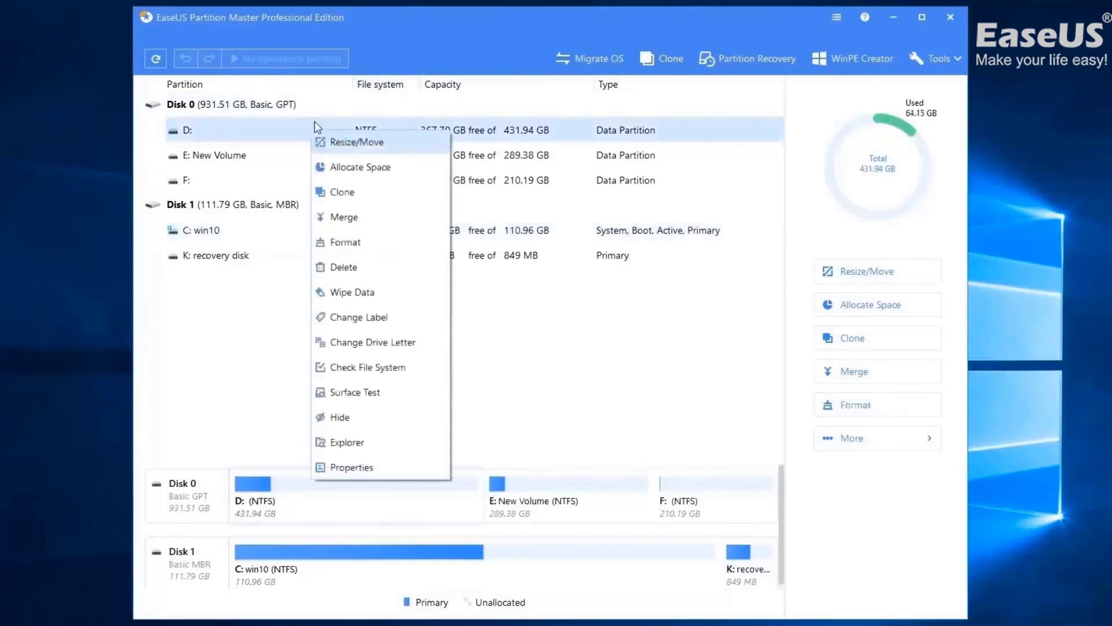
{"action": "left_click", "coordinate": [336, 142]}
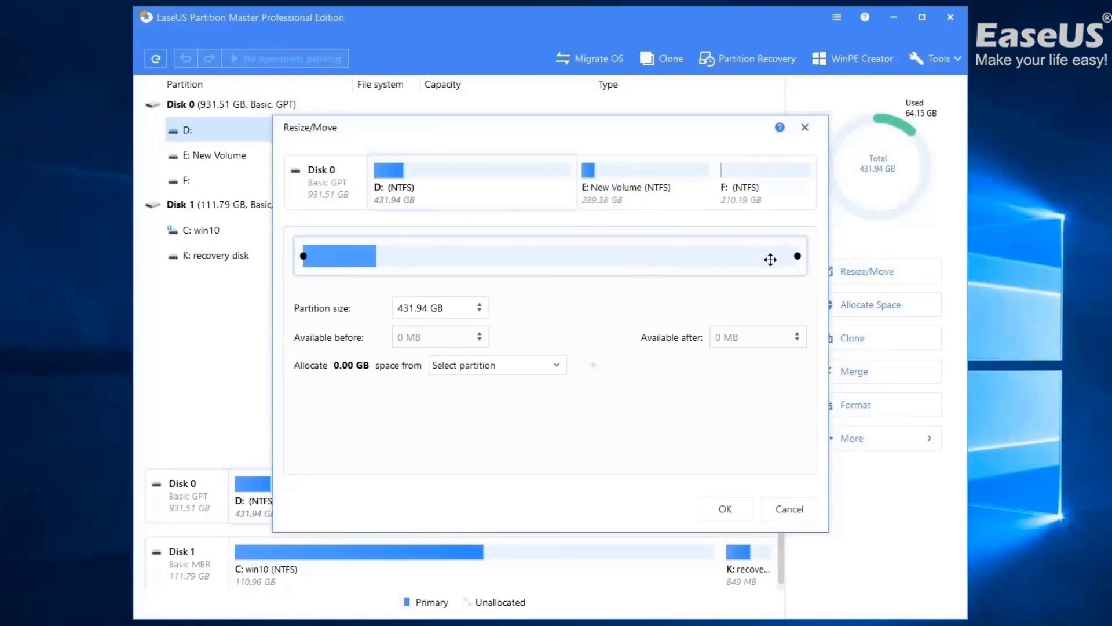
{"action": "left_click_drag", "start_coordinate": [797, 255], "coordinate": [706, 258]}
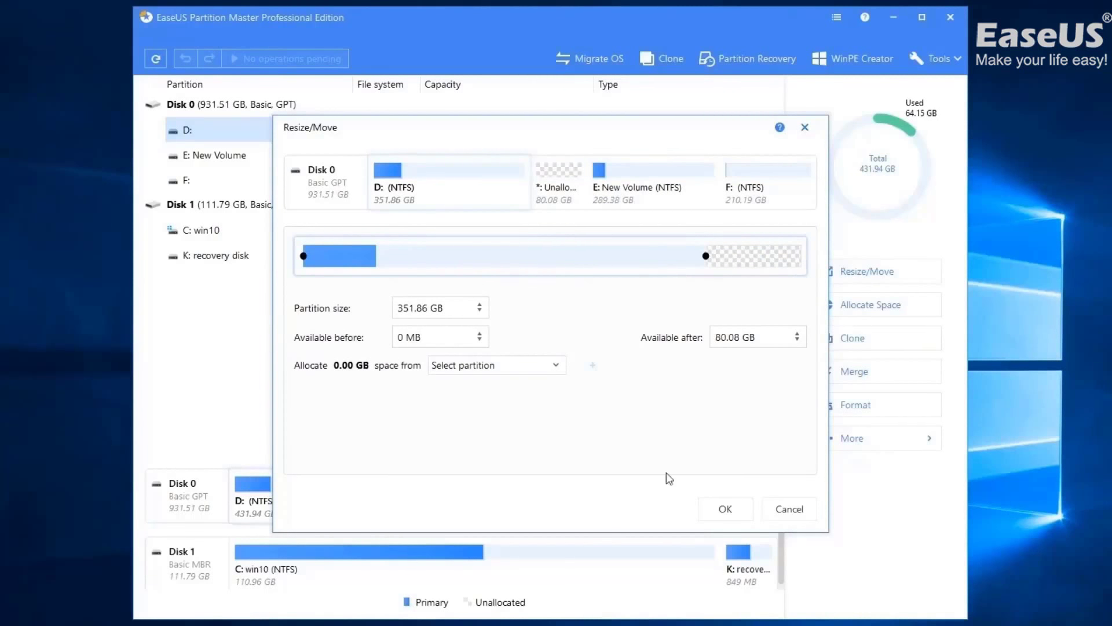
{"action": "left_click", "coordinate": [725, 510]}
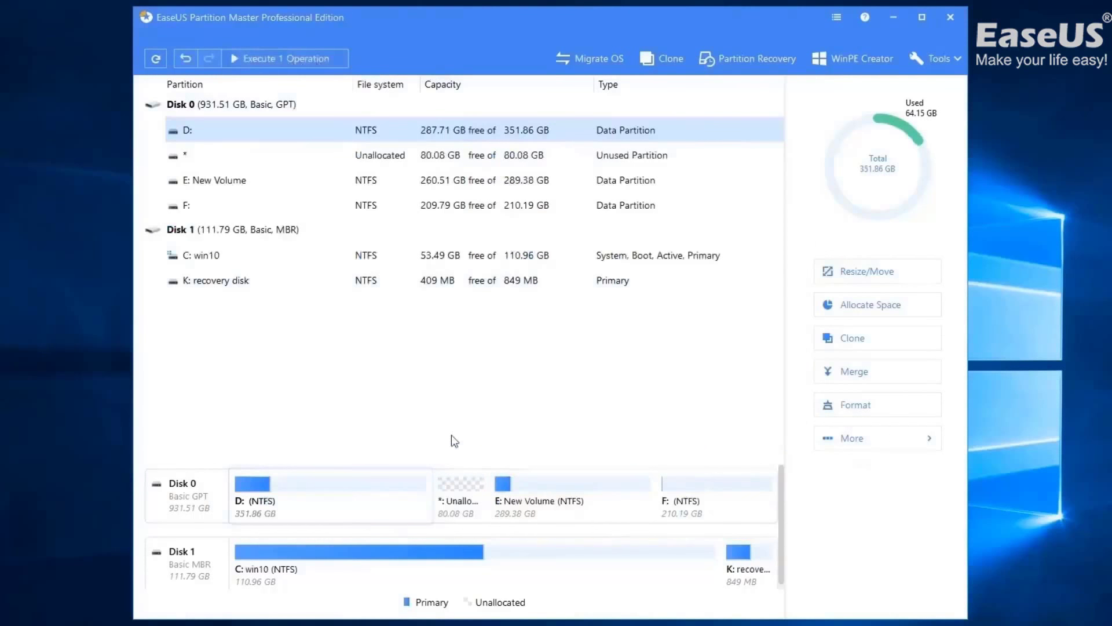
Step: Create an 80.08 GB NTFS partition with drive letter G: in the unallocated space
{"action": "right_click", "coordinate": [461, 487]}
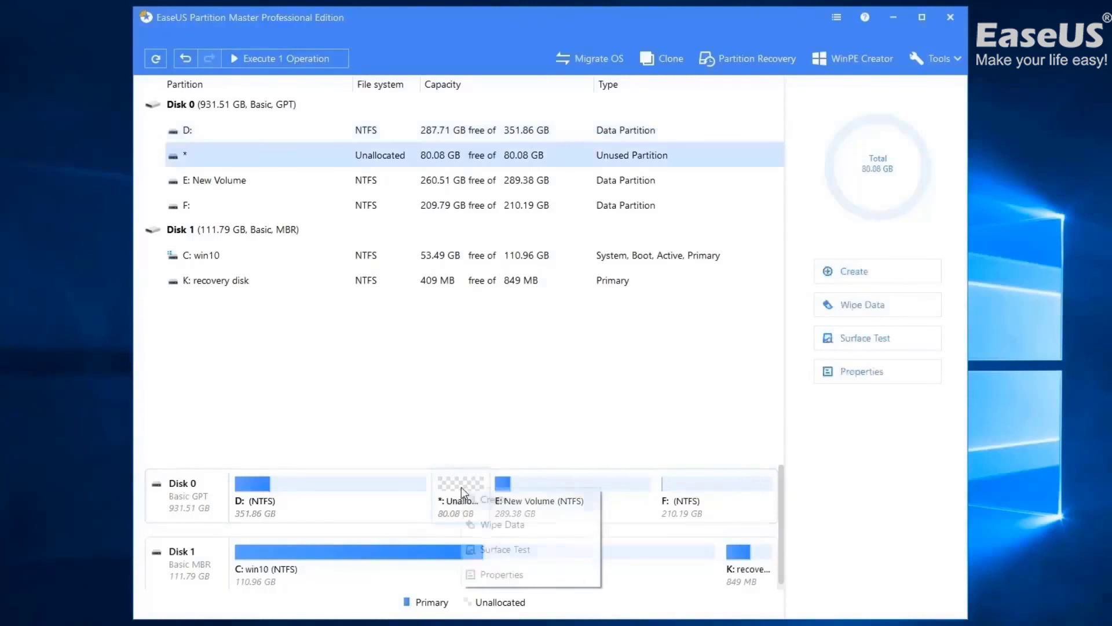
{"action": "left_click", "coordinate": [492, 504]}
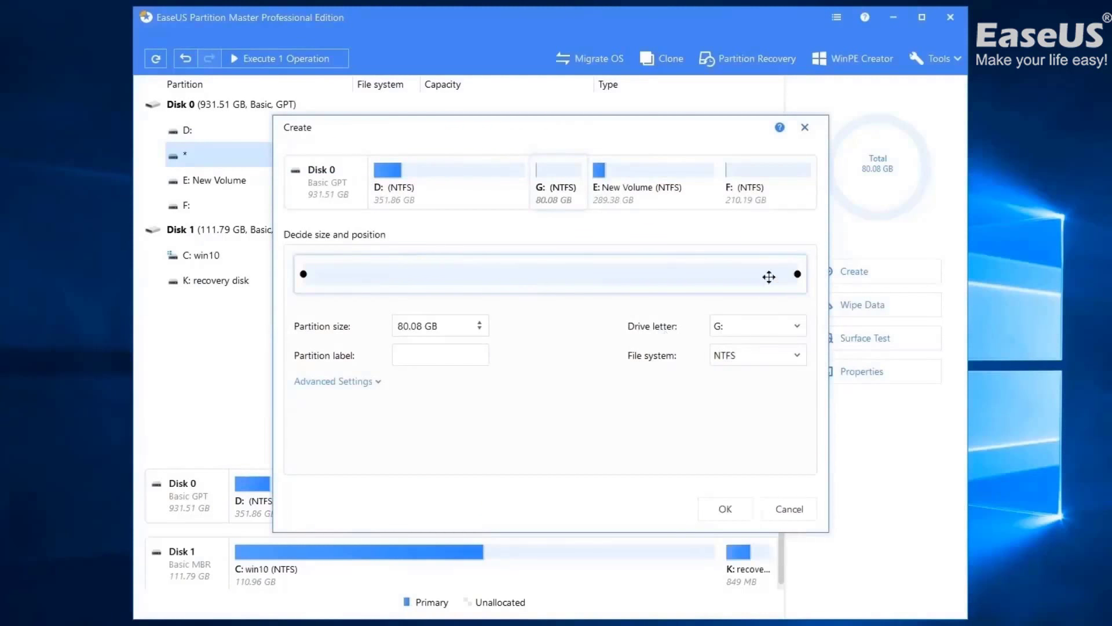
{"action": "mouse_move", "coordinate": [798, 274]}
{"action": "left_mouse_down"}
{"action": "mouse_move", "coordinate": [739, 274]}
{"action": "mouse_move", "coordinate": [800, 274]}
{"action": "left_mouse_up"}
{"action": "left_click", "coordinate": [753, 326]}
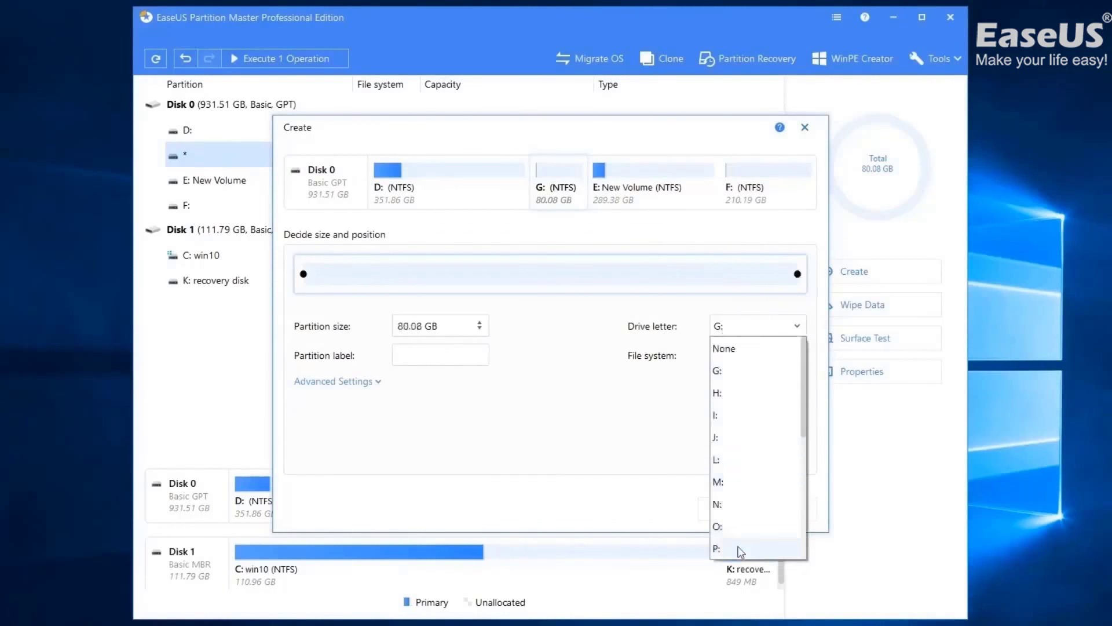
{"action": "left_click", "coordinate": [754, 355]}
{"action": "left_click", "coordinate": [605, 427]}
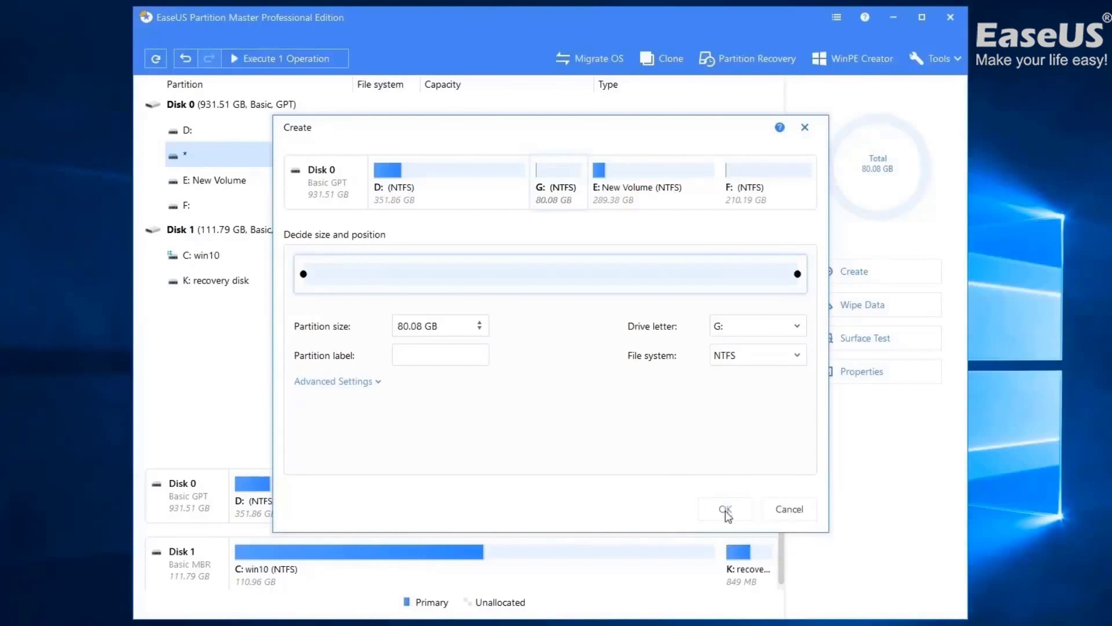
{"action": "left_click", "coordinate": [726, 511]}
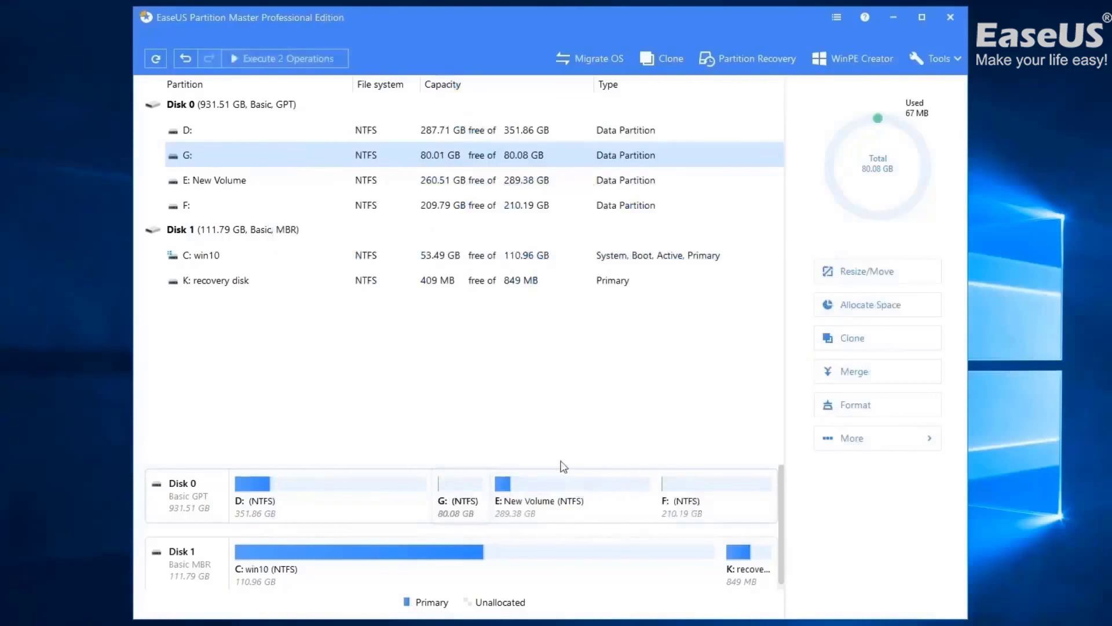
Step: Execute and apply the 2 queued operations: the D: shrink and G: creation
{"action": "left_click", "coordinate": [267, 58]}
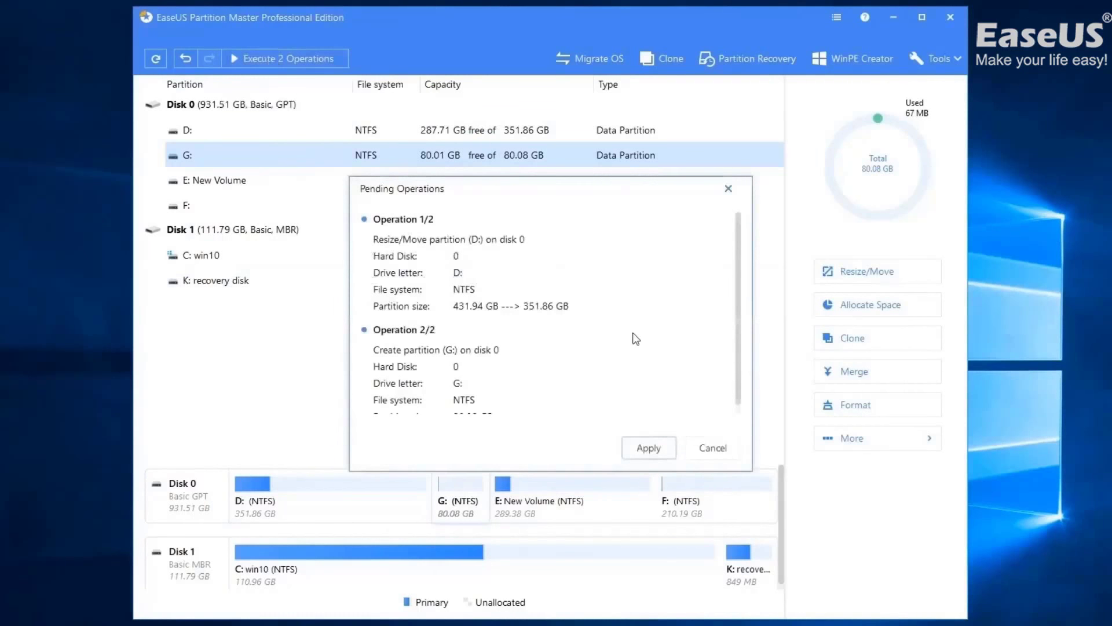
{"action": "scroll", "coordinate": [635, 338], "scroll_direction": "down", "scroll_amount": 1}
{"action": "left_click", "coordinate": [642, 450]}
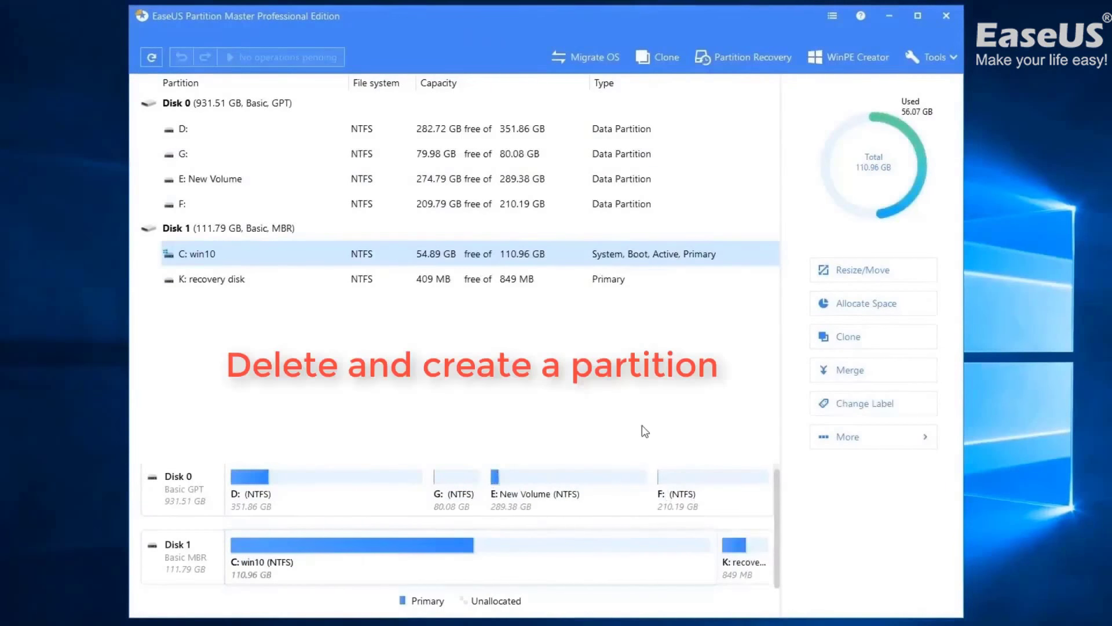
Step: Delete partition F:, leaving 210.19 GB of unallocated space on Disk 0
{"action": "left_click", "coordinate": [688, 486]}
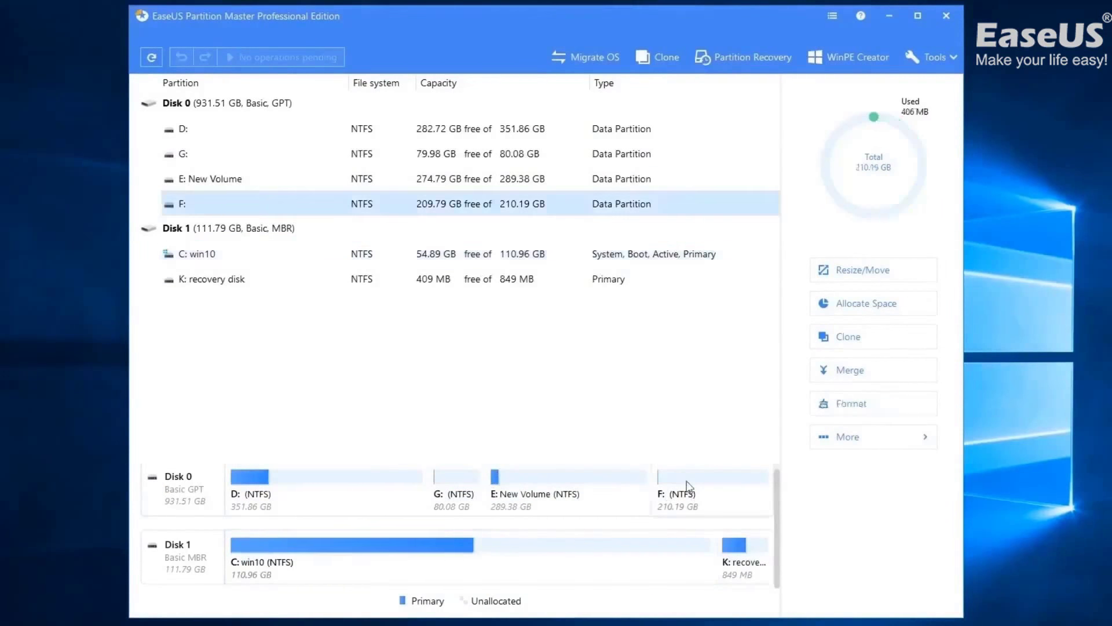
{"action": "right_click", "coordinate": [300, 203]}
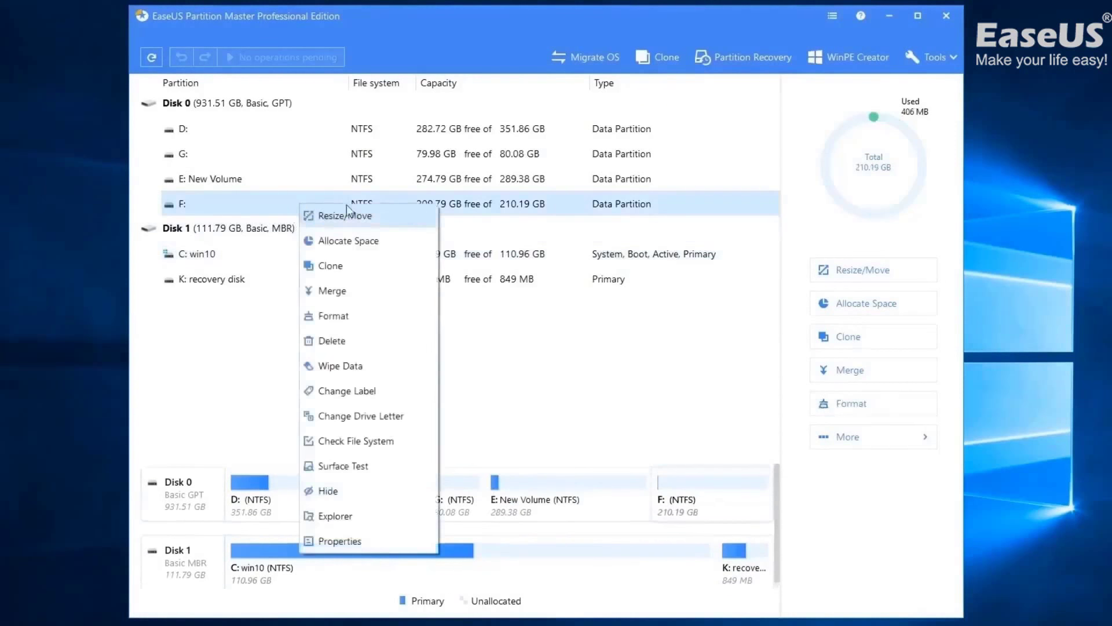
{"action": "left_click", "coordinate": [365, 341]}
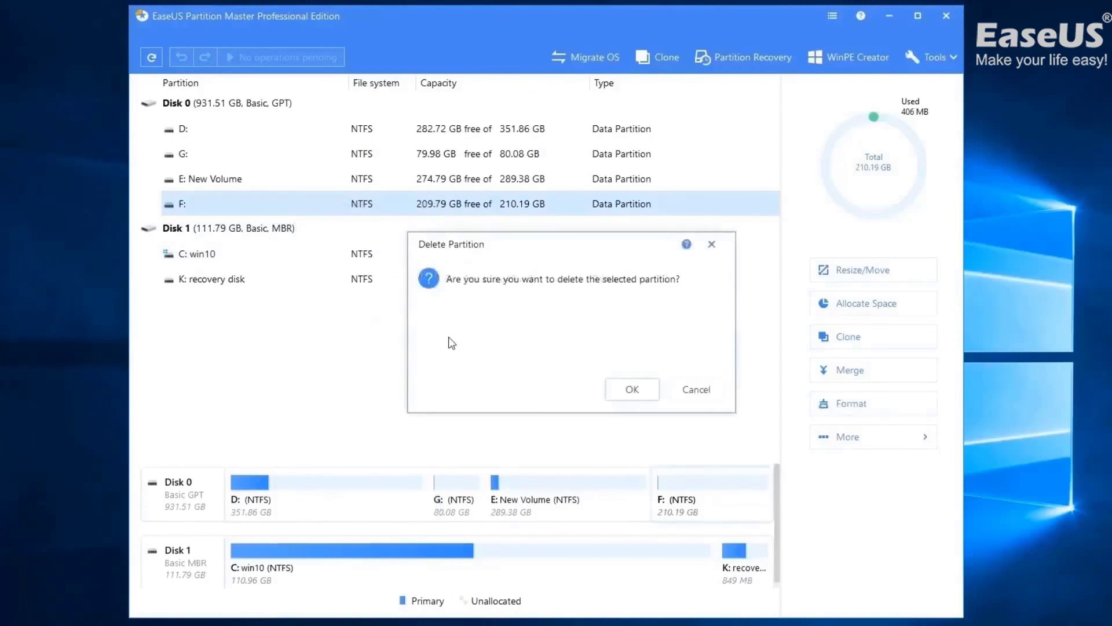
{"action": "left_click", "coordinate": [627, 388]}
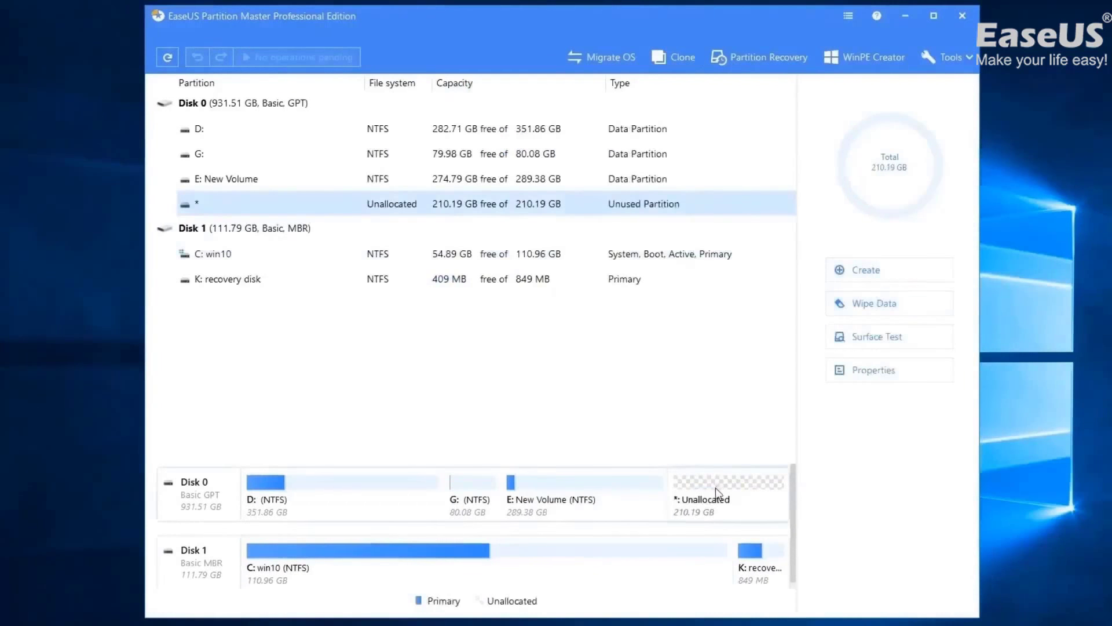
{"action": "right_click", "coordinate": [684, 486]}
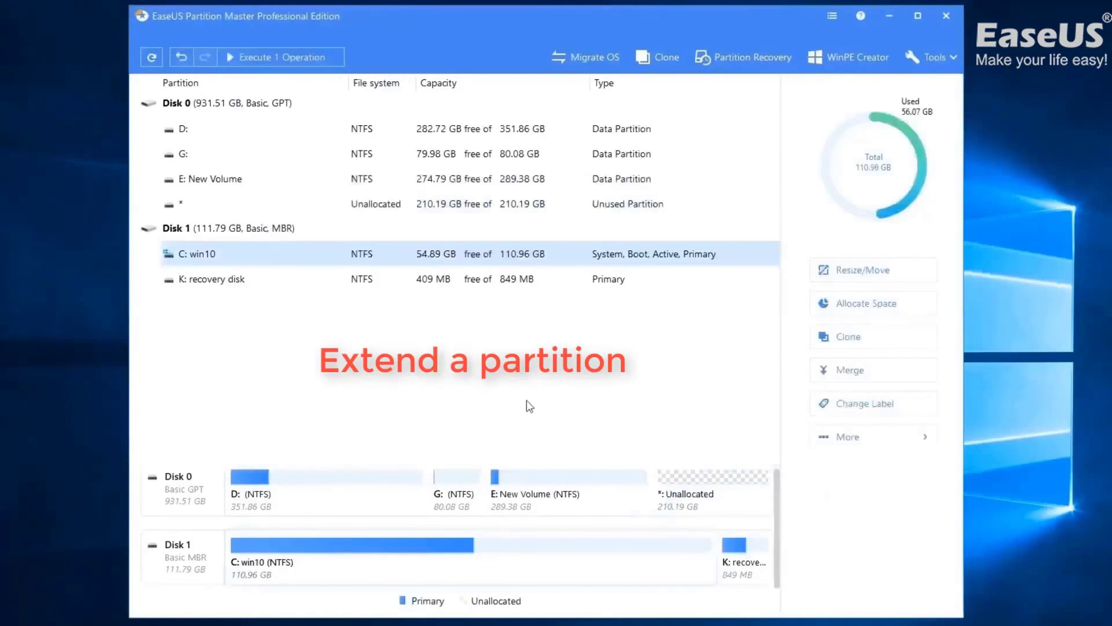
Step: Extend G: across all the adjoining unallocated space to 290.27 GB
{"action": "right_click", "coordinate": [458, 483]}
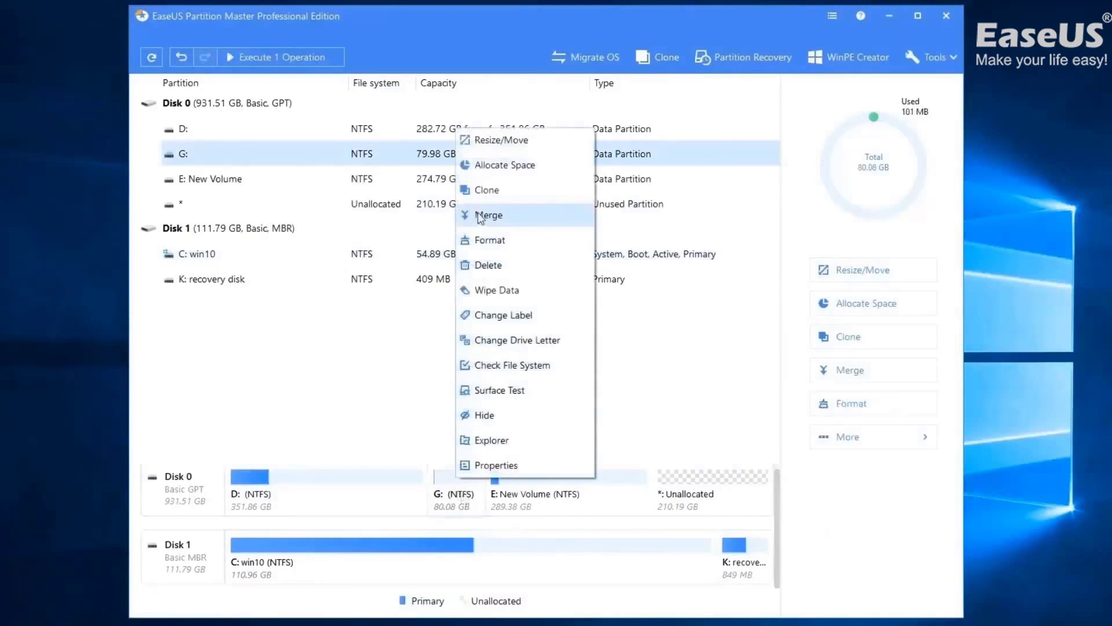
{"action": "left_click", "coordinate": [490, 148]}
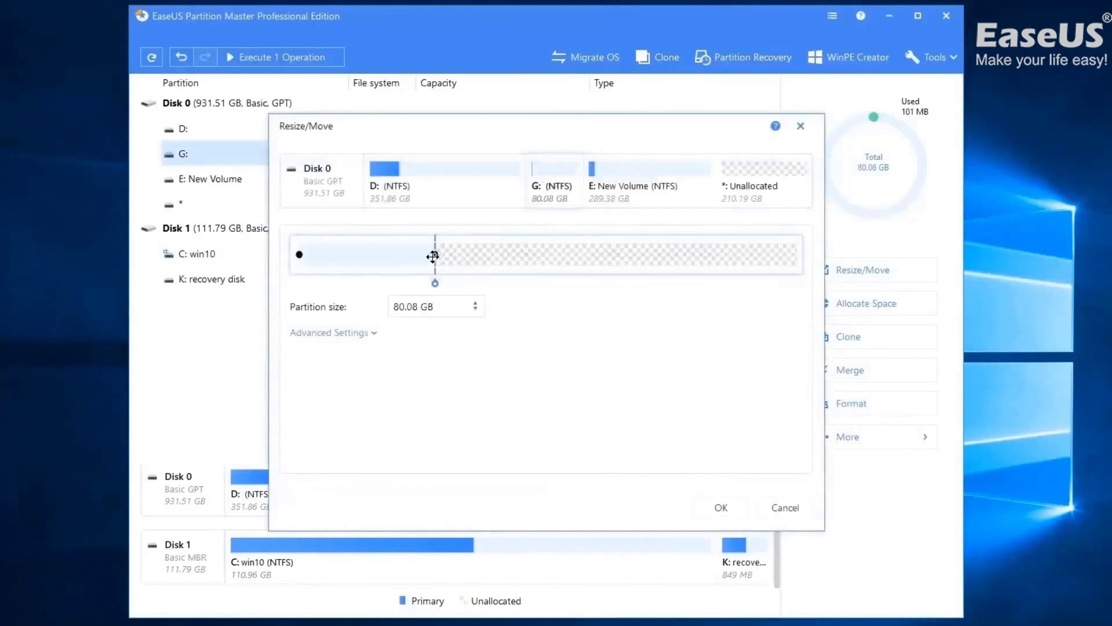
{"action": "left_click_drag", "start_coordinate": [436, 255], "coordinate": [800, 253]}
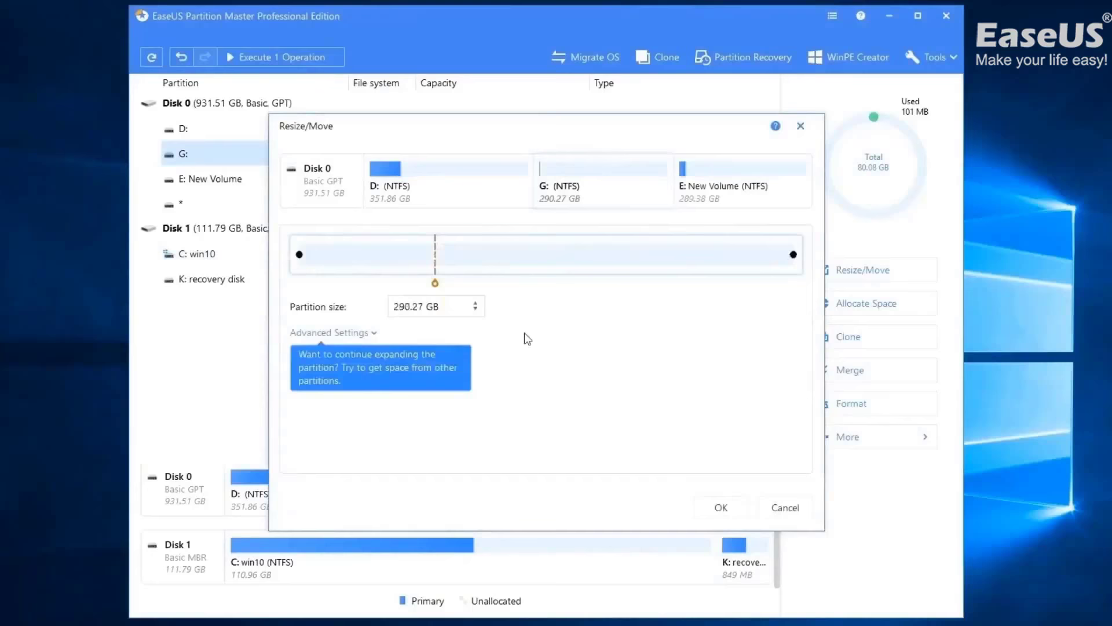
Step: Allocate 124.73 GB from D: in Advanced Settings to grow G: to 415.00 GB
{"action": "left_click", "coordinate": [371, 333]}
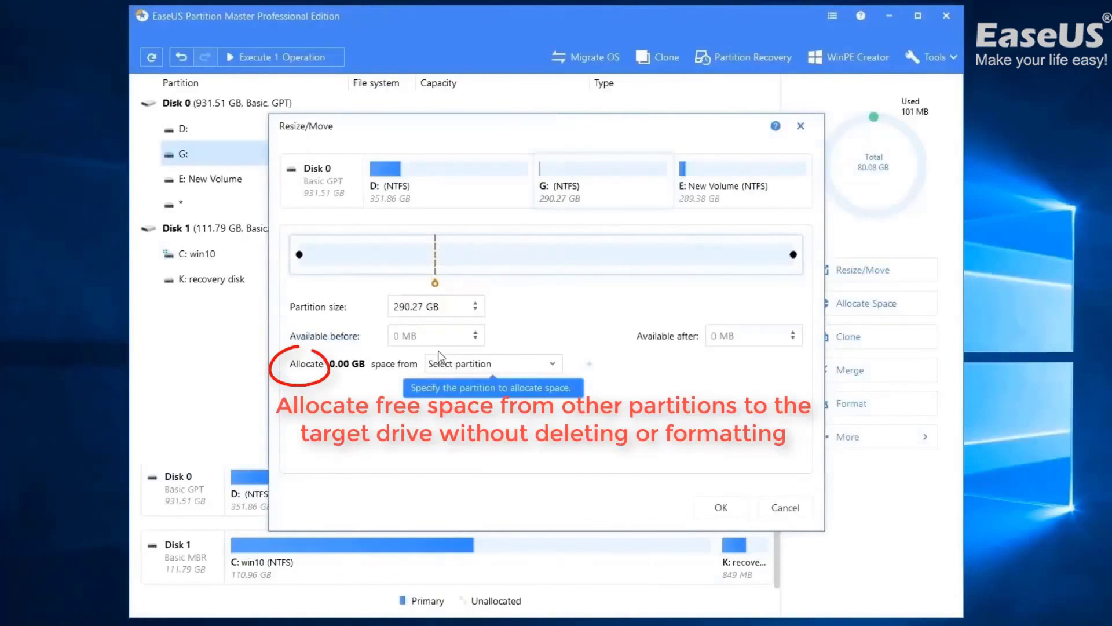
{"action": "left_click", "coordinate": [532, 371]}
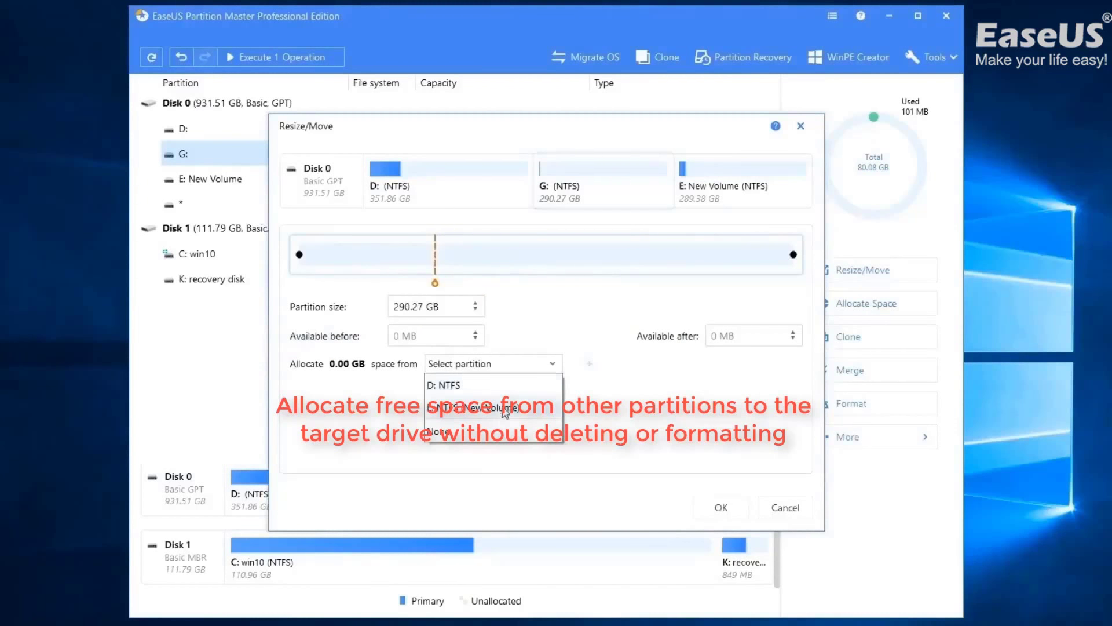
{"action": "left_click", "coordinate": [489, 387]}
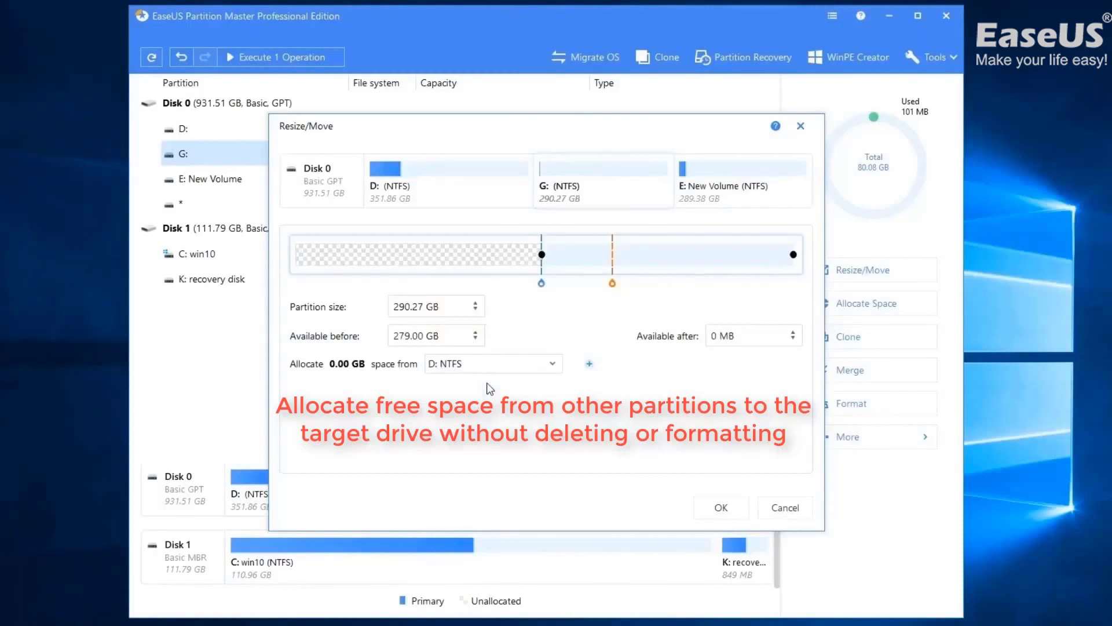
{"action": "left_click_drag", "start_coordinate": [542, 253], "coordinate": [433, 254]}
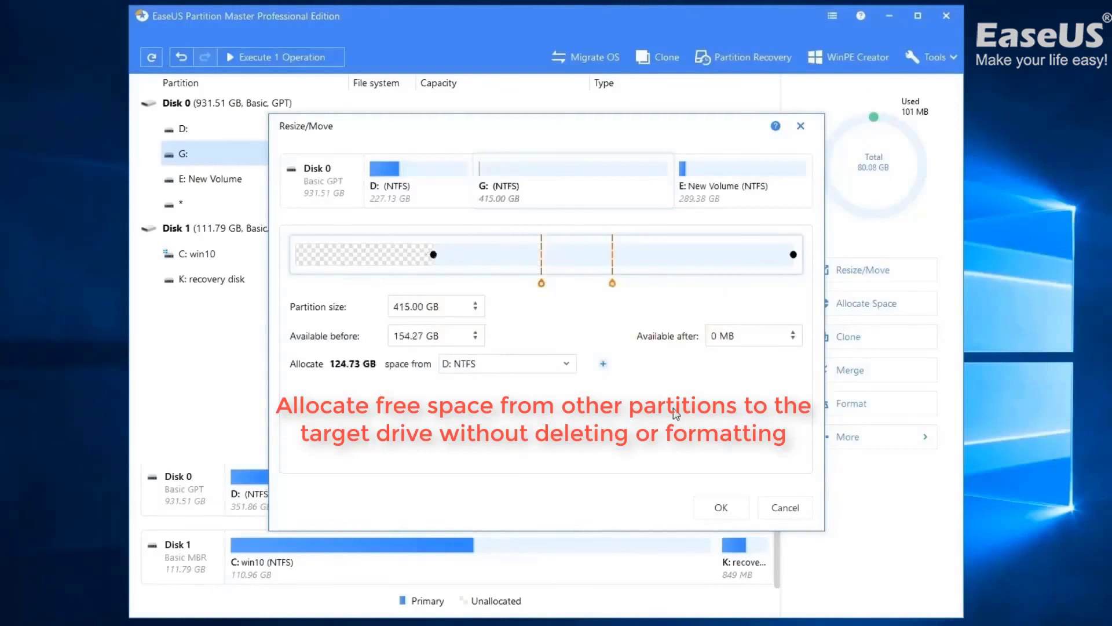
{"action": "left_click", "coordinate": [718, 510]}
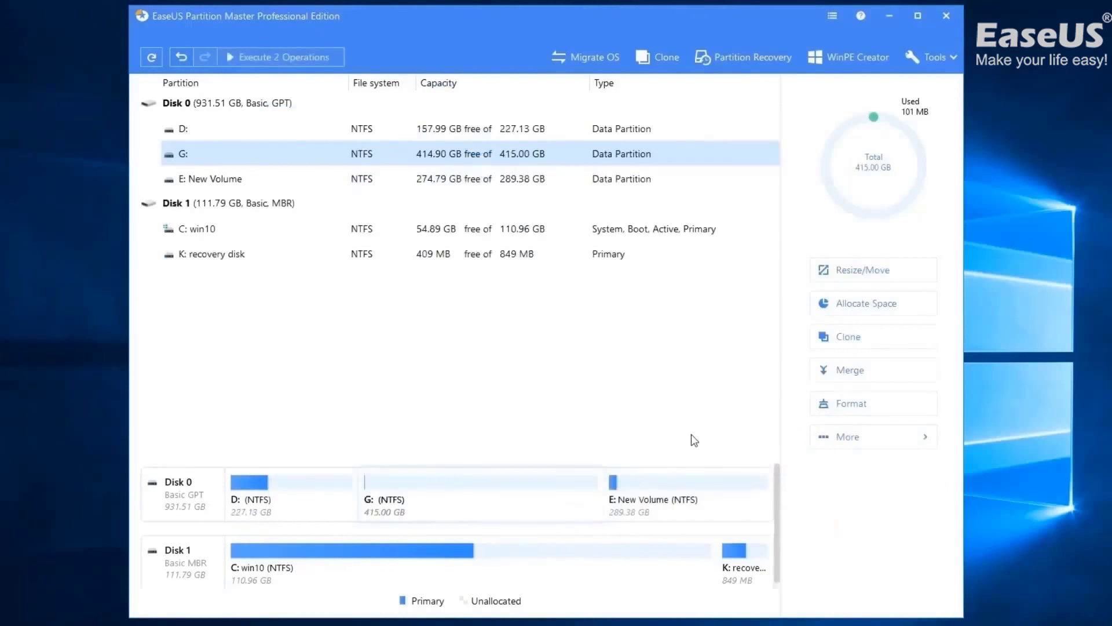
Step: Open Execute 2 Operations to review the F: deletion and Smart Resize of D:, E: and G:
{"action": "left_click", "coordinate": [284, 58]}
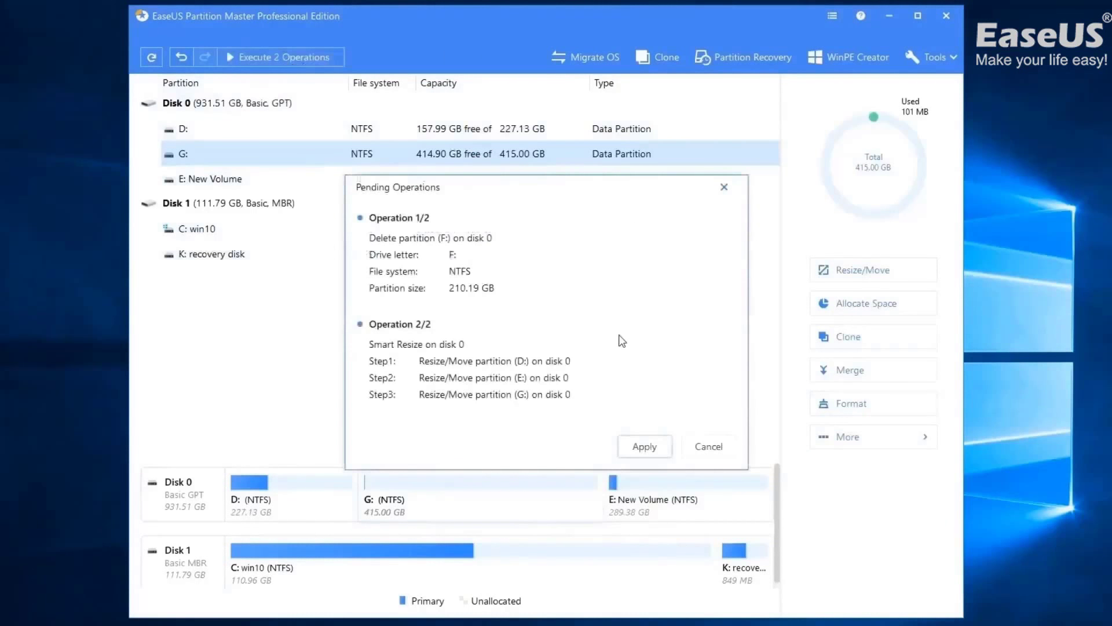